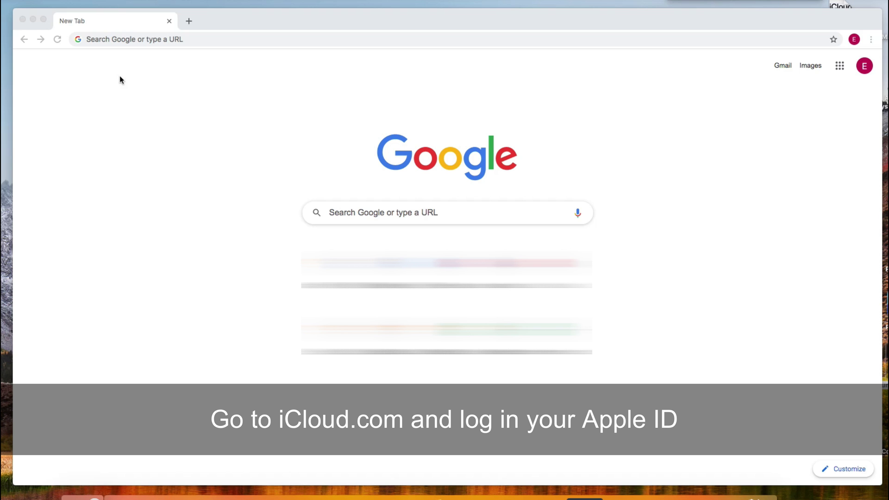
# Step: Load icloud.com in Chrome
pyautogui.click(99, 40)
pyautogui.write('icloud.com')
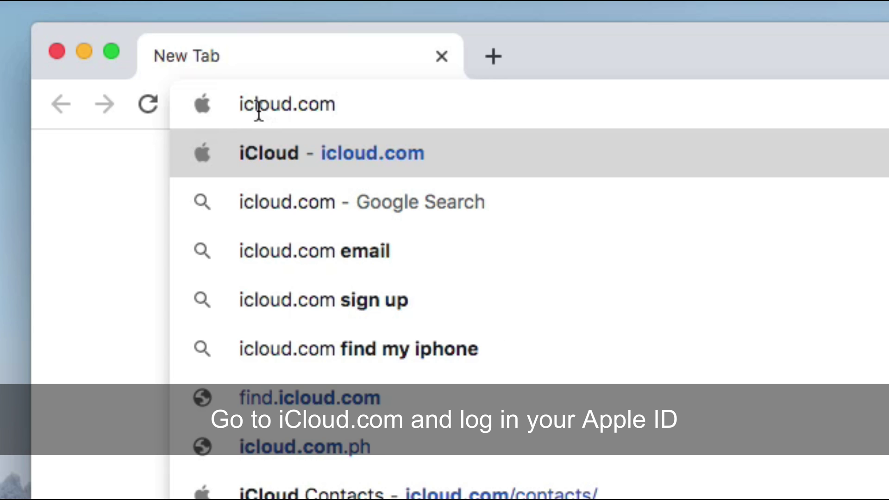
pyautogui.press('Return')
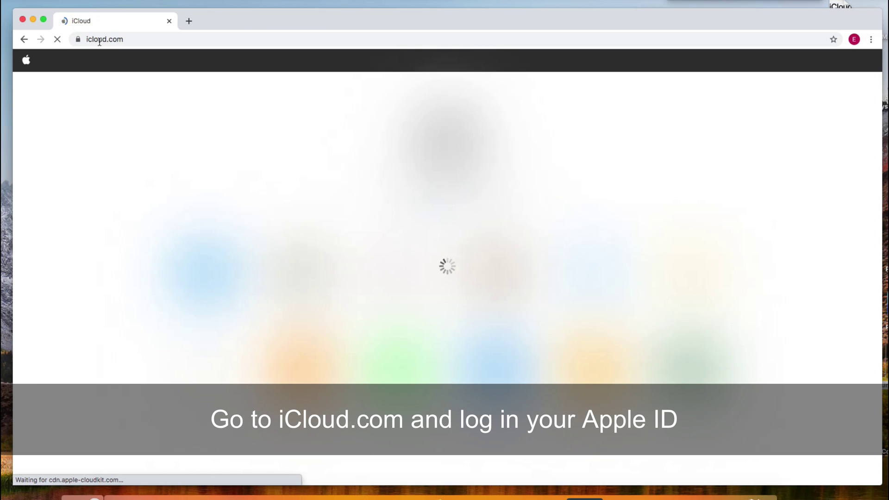
# Step: Sign in to iCloud with the Apple ID and its password
pyautogui.click(454, 275)
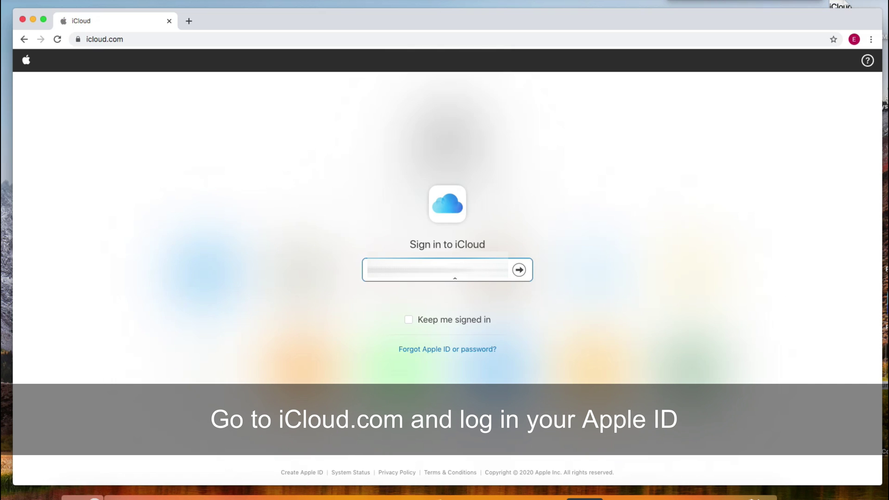
pyautogui.click(519, 269)
pyautogui.write('•')
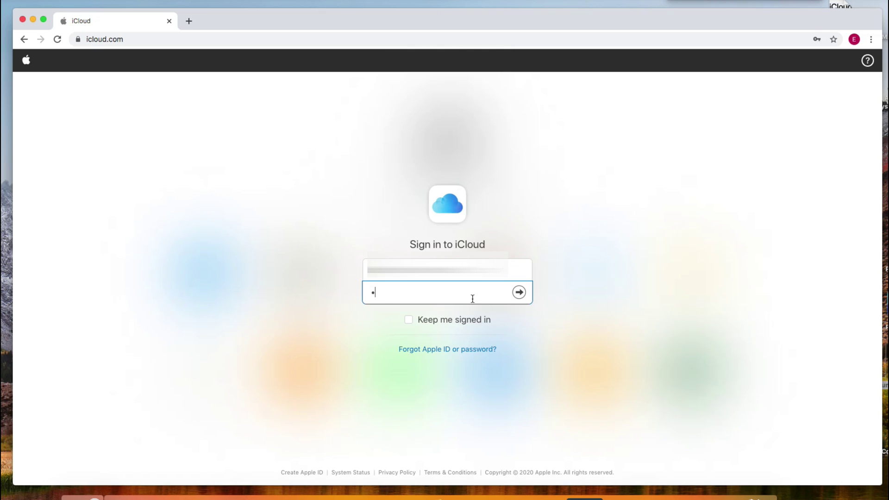
pyautogui.write('•••••••••')
pyautogui.click(519, 293)
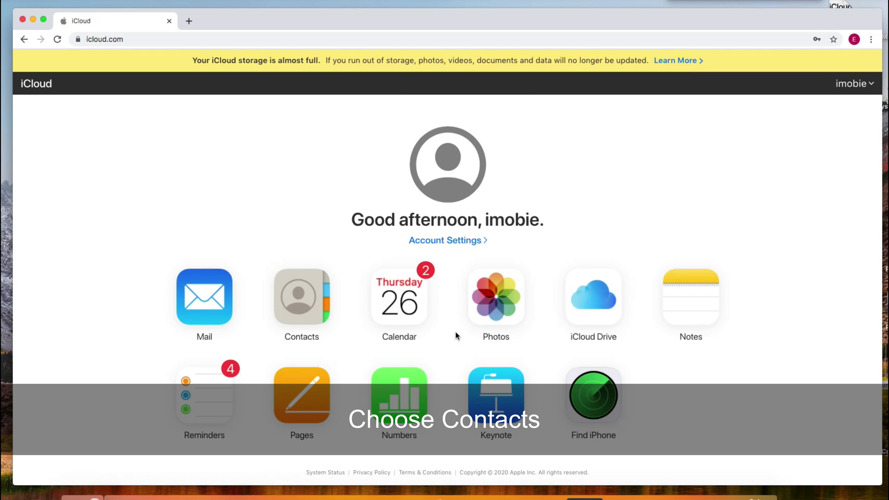
# Step: Export all iCloud contacts as a vCard file from the Contacts settings menu
pyautogui.click(298, 307)
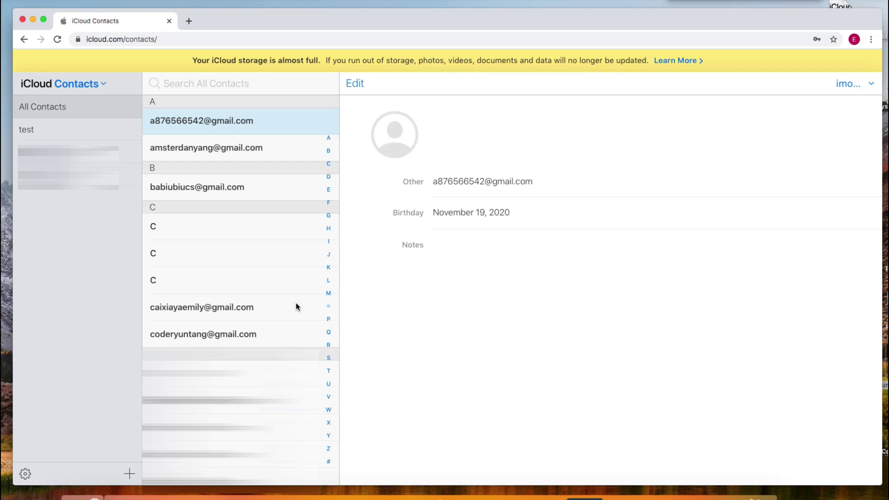
pyautogui.click(24, 474)
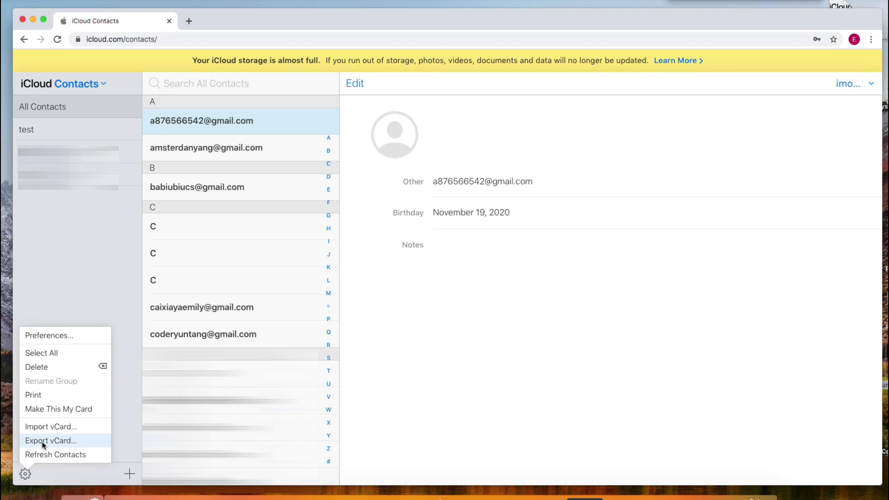
pyautogui.click(41, 441)
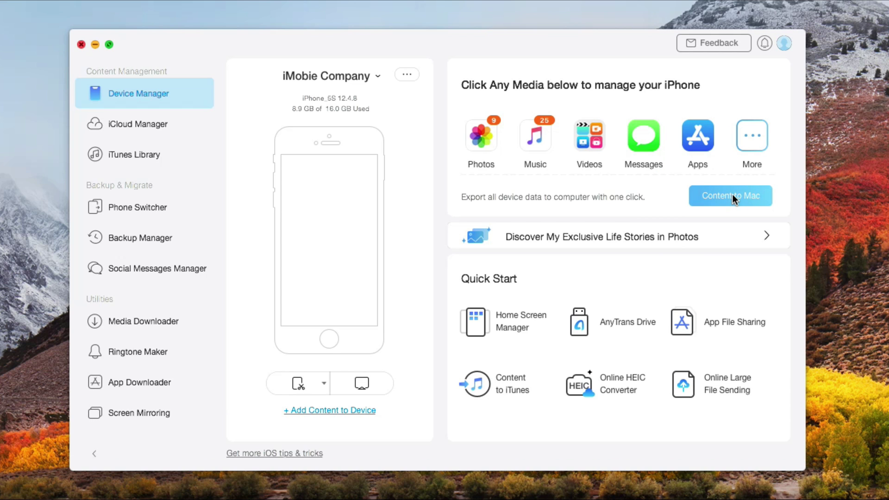
# Step: Export only the Contacts category from the iPhone to the Mac with Content to Mac
pyautogui.click(733, 194)
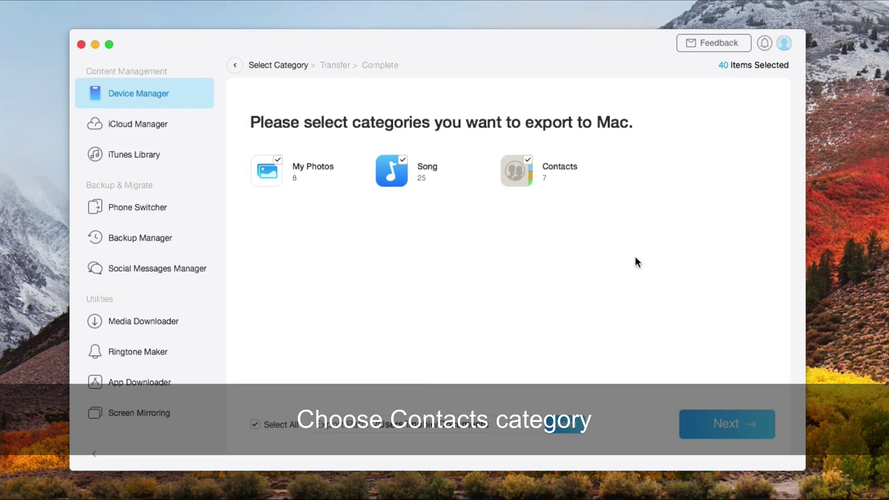
pyautogui.click(458, 330)
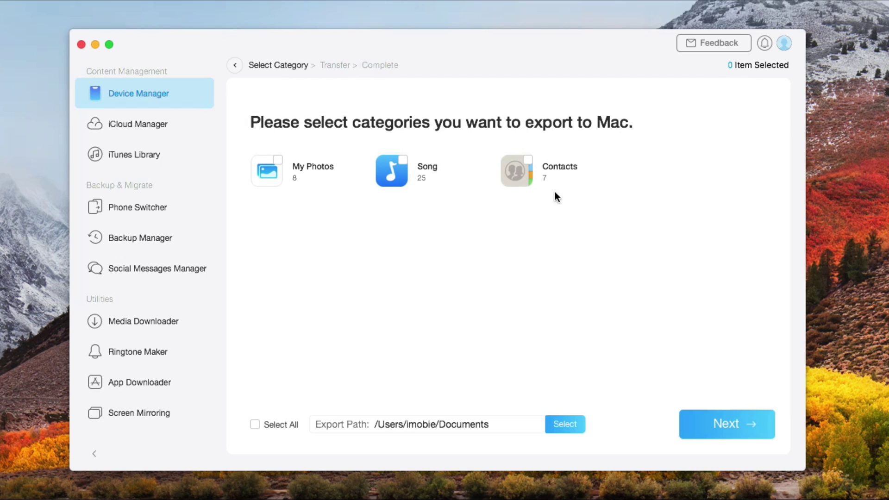
pyautogui.click(531, 160)
pyautogui.click(735, 429)
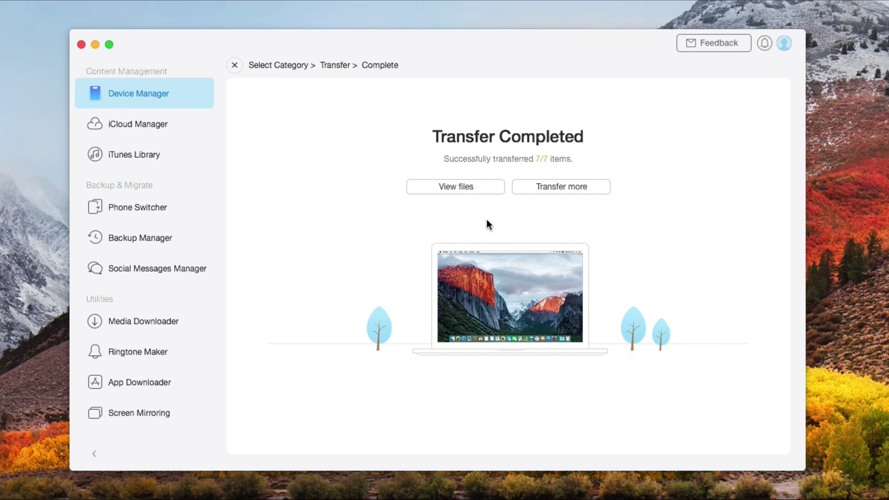
# Step: Open the exported Contacts folder to view the 7 .vcf files
pyautogui.click(463, 186)
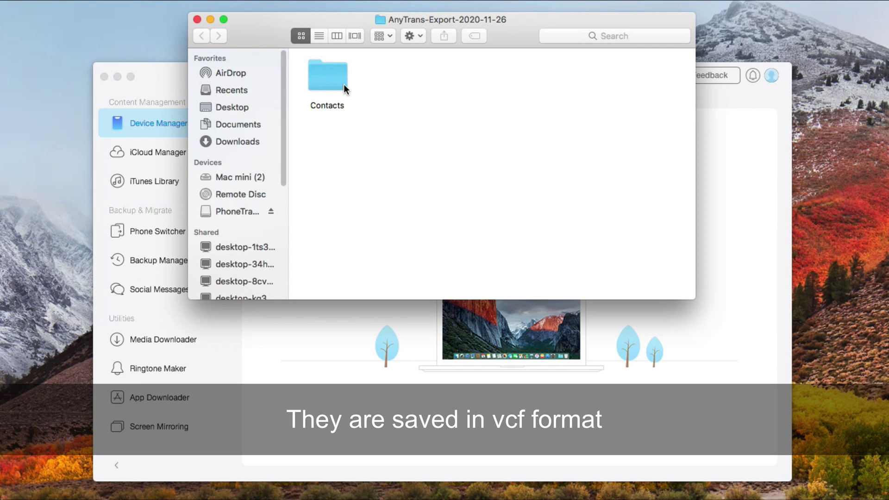
pyautogui.doubleClick(344, 85)
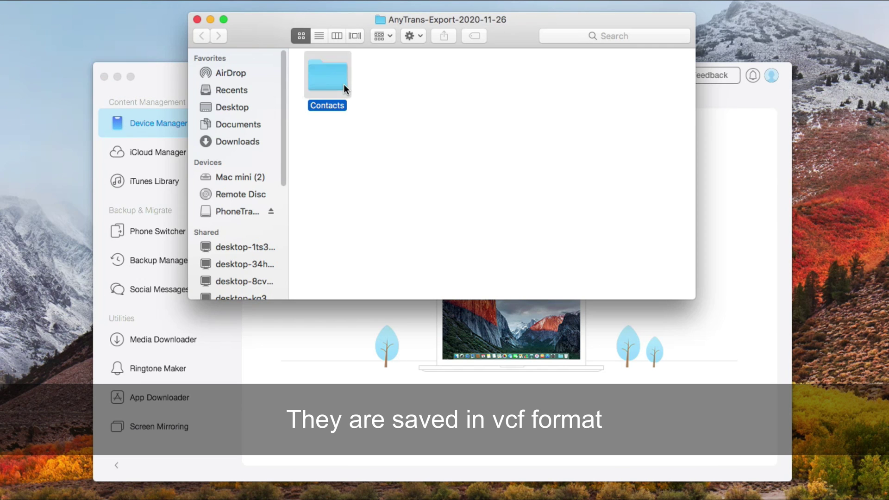
pyautogui.click(507, 178)
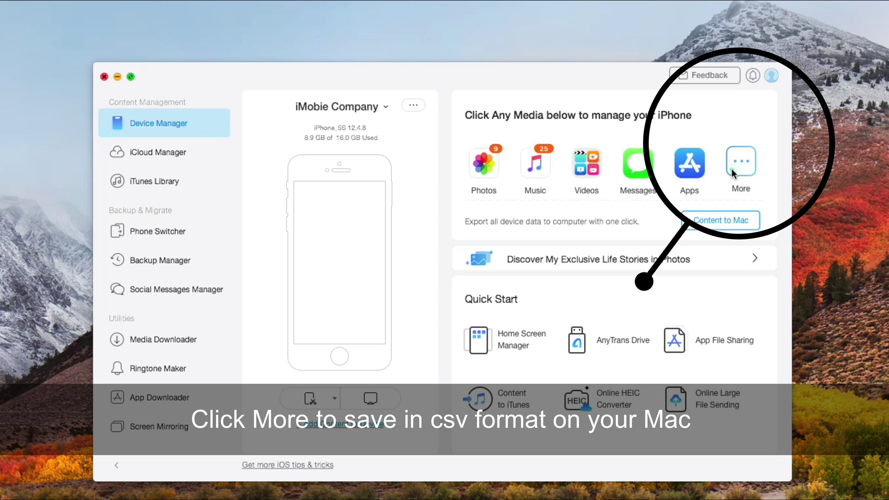
# Step: Show the iPhone's 7 contacts from the full category list
pyautogui.click(732, 168)
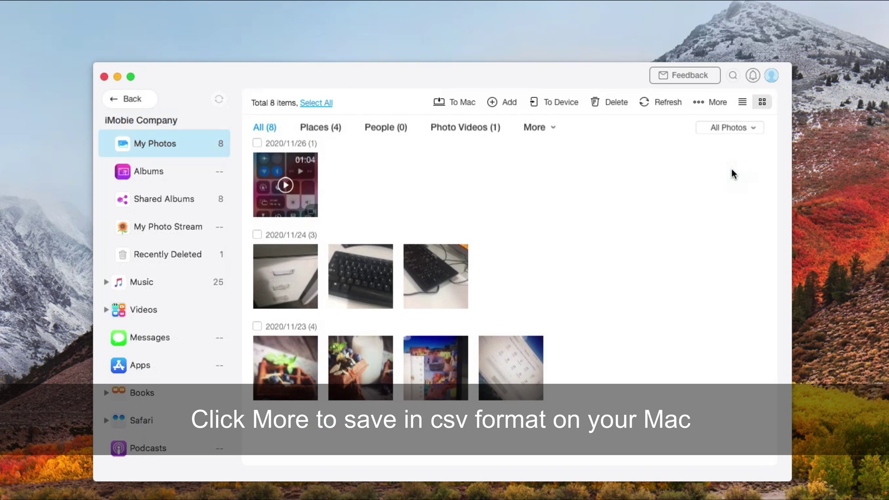
pyautogui.scroll(-5, 208, 204)
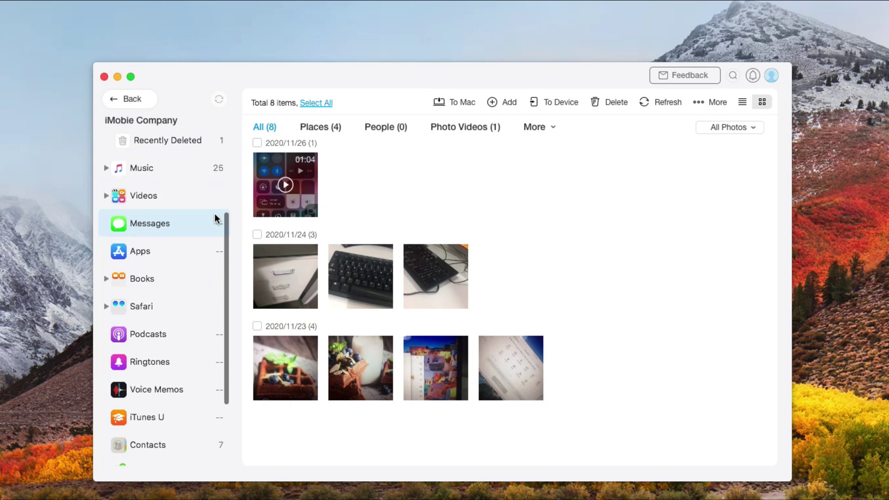
pyautogui.scroll(-2, 215, 239)
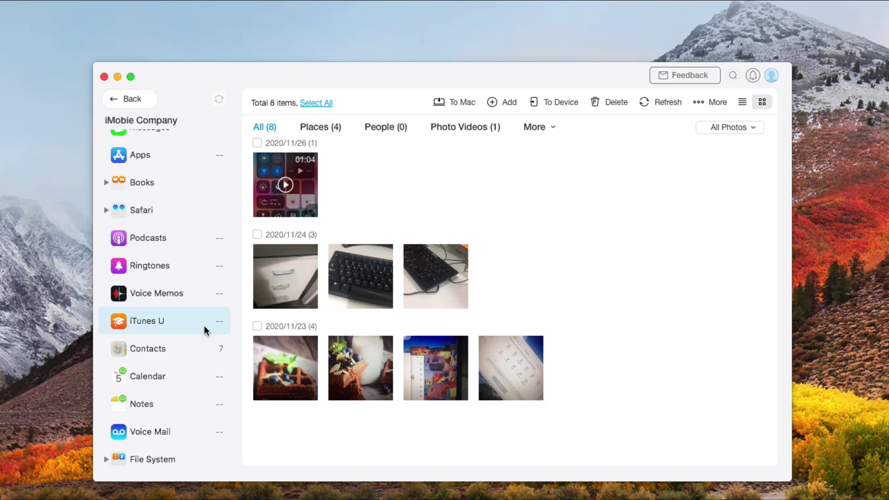
pyautogui.click(200, 342)
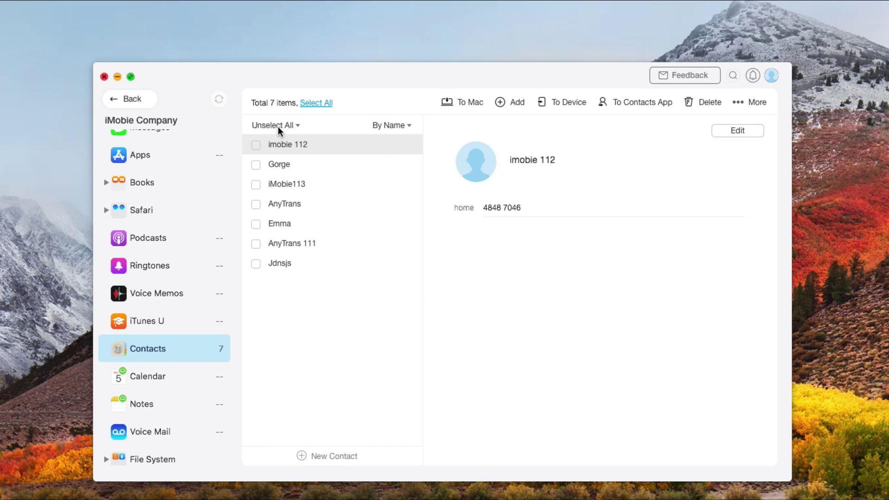
# Step: Export all 7 contacts to the Mac in Outlook csv format and view Contacts.csv
pyautogui.click(313, 103)
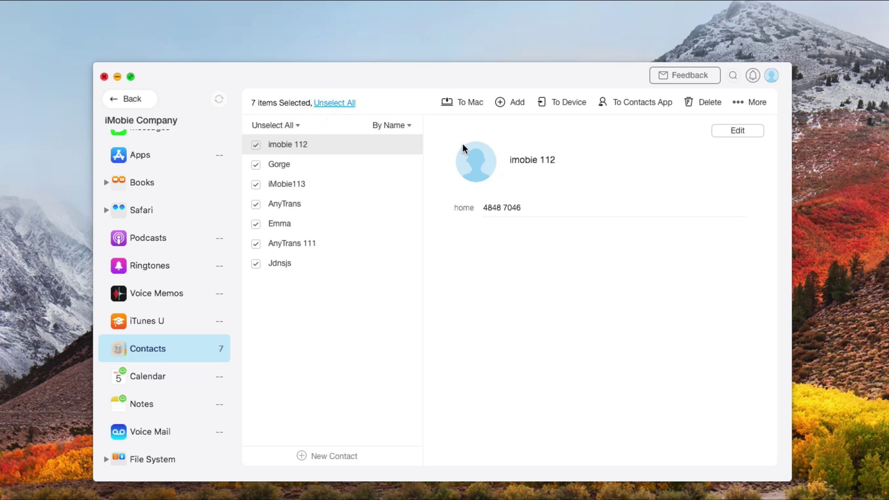
pyautogui.click(465, 103)
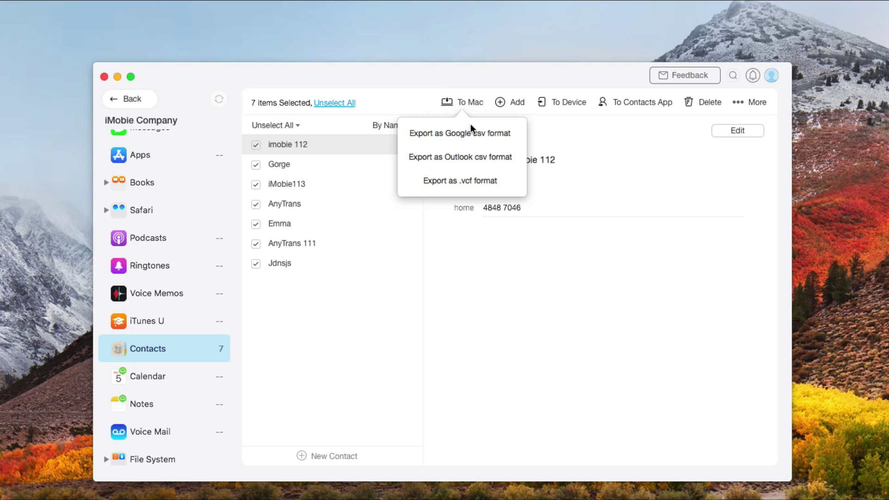
pyautogui.click(479, 154)
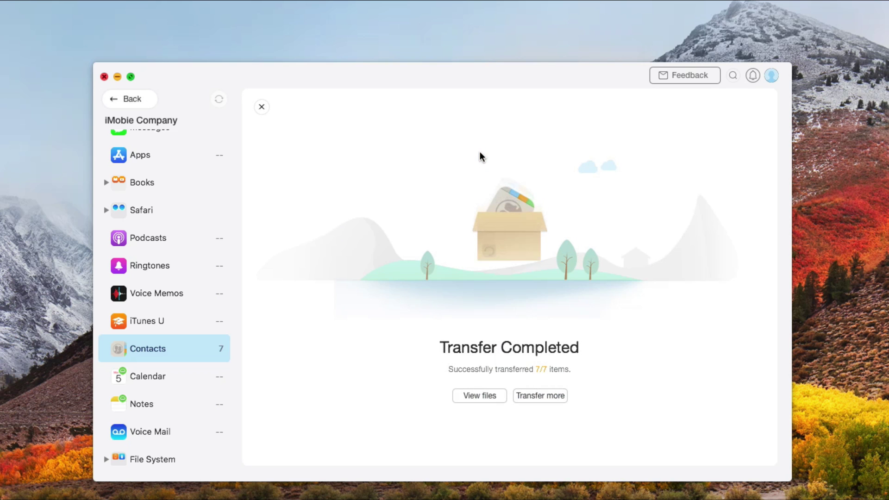
pyautogui.click(485, 396)
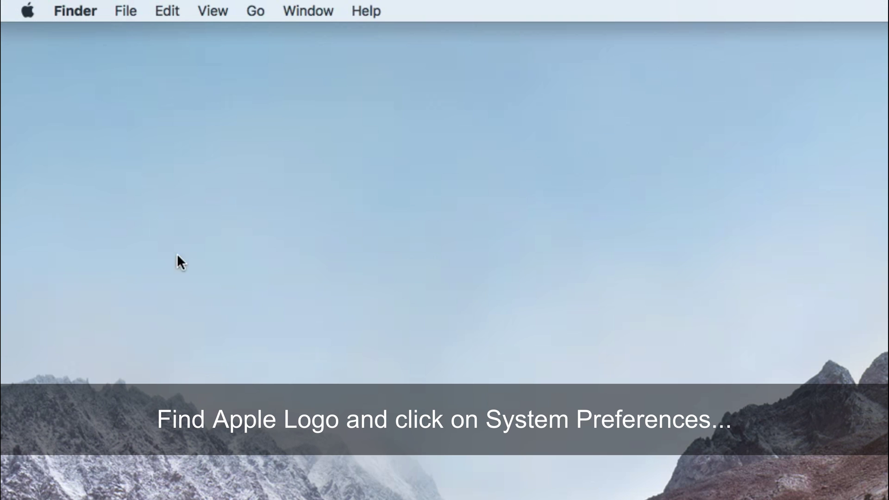
# Step: Enable Contacts syncing in System Preferences' iCloud settings, then switch to the Contacts app
pyautogui.click(29, 10)
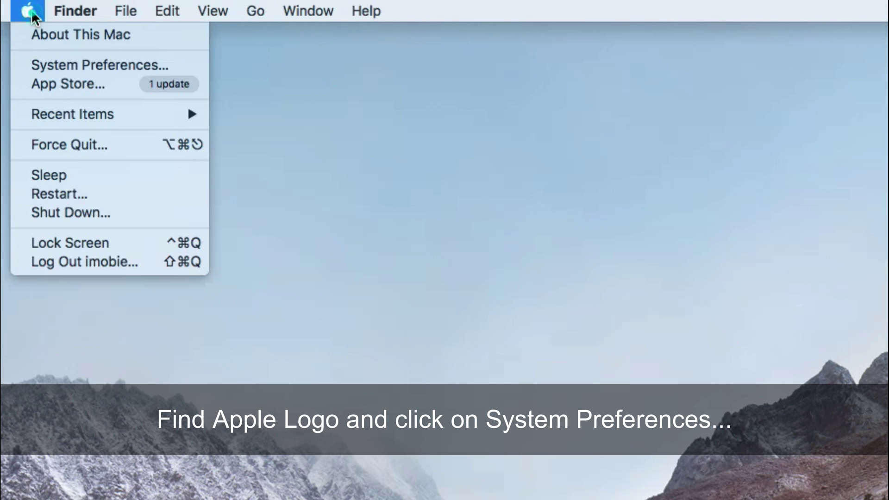
pyautogui.click(57, 65)
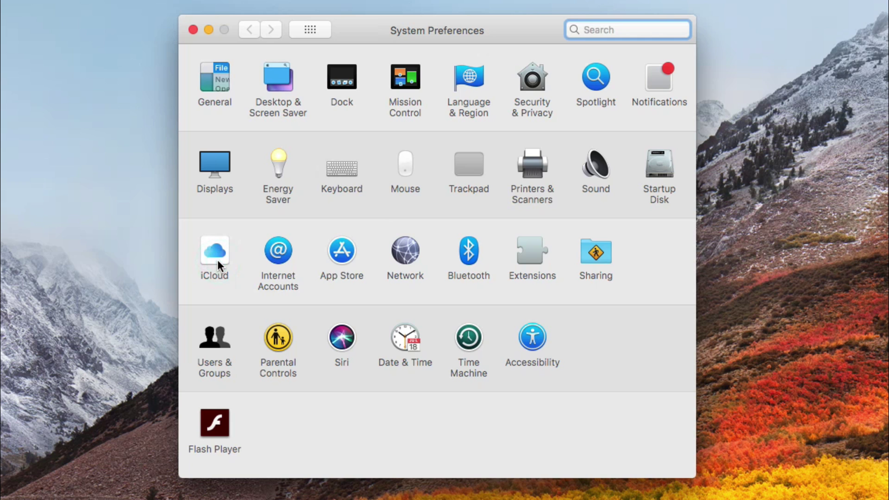
pyautogui.click(218, 261)
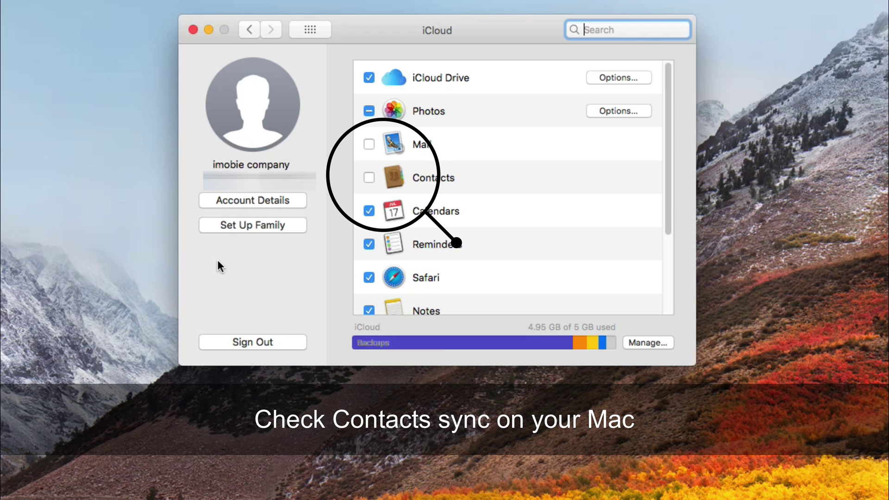
pyautogui.click(370, 177)
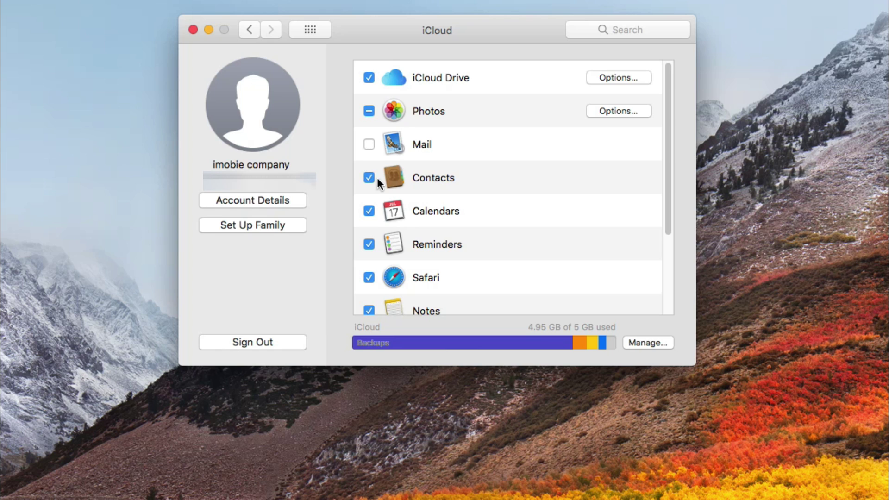
pyautogui.press('super+Tab')
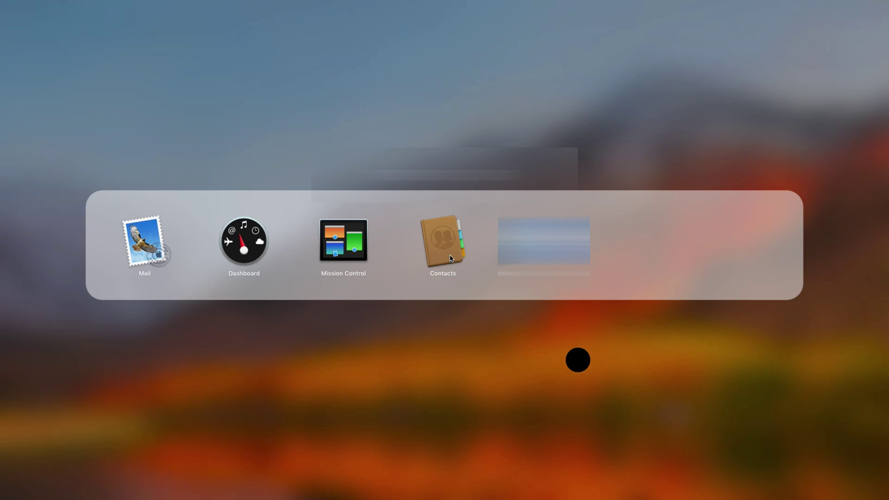